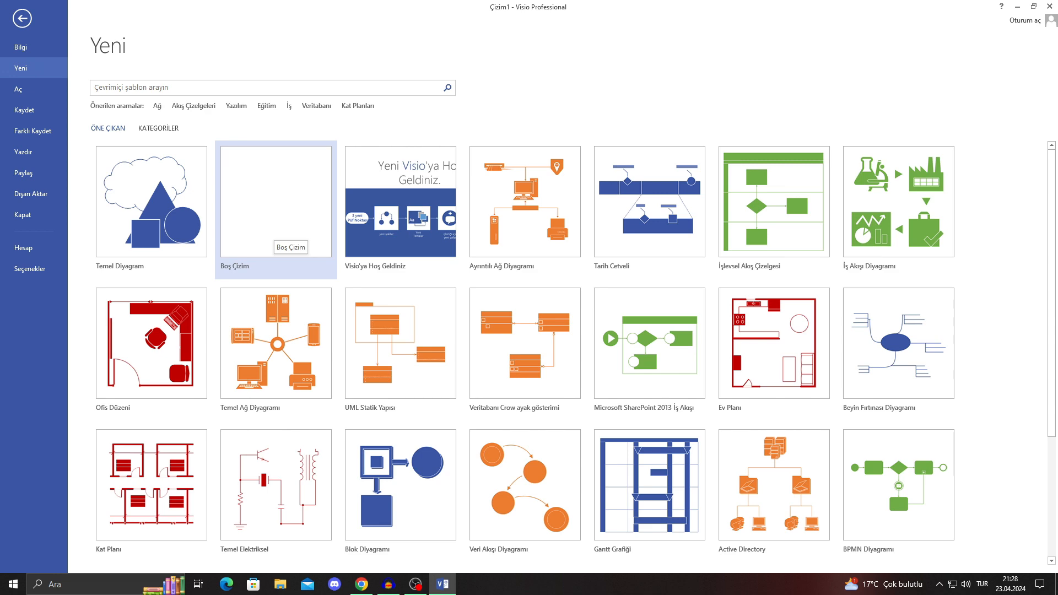
# Step: Create a new blank drawing from the Boş Çizim template
pyautogui.click(278, 234)
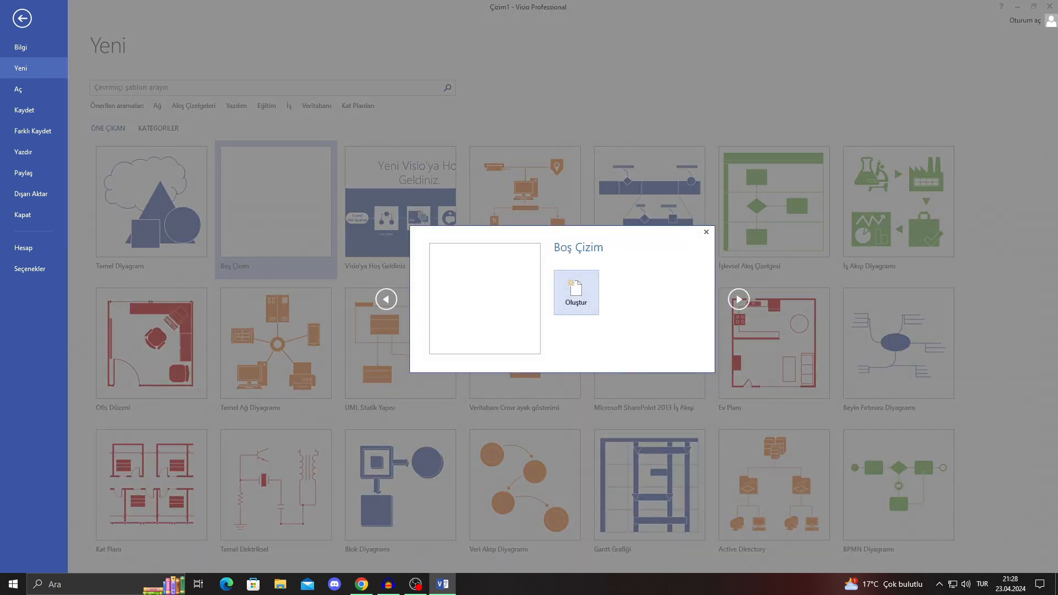
pyautogui.click(577, 293)
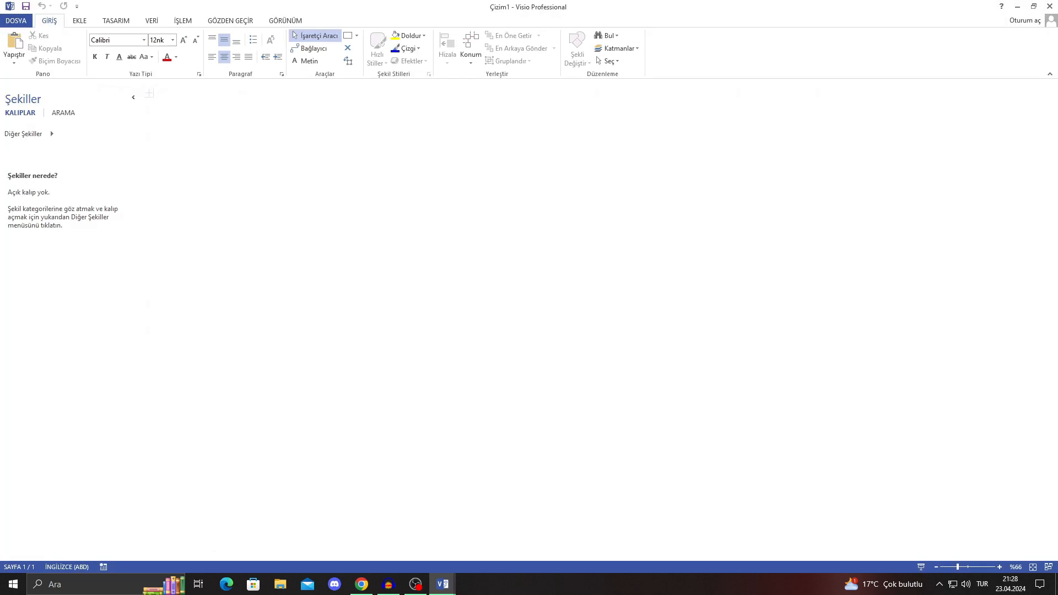
pyautogui.click(361, 584)
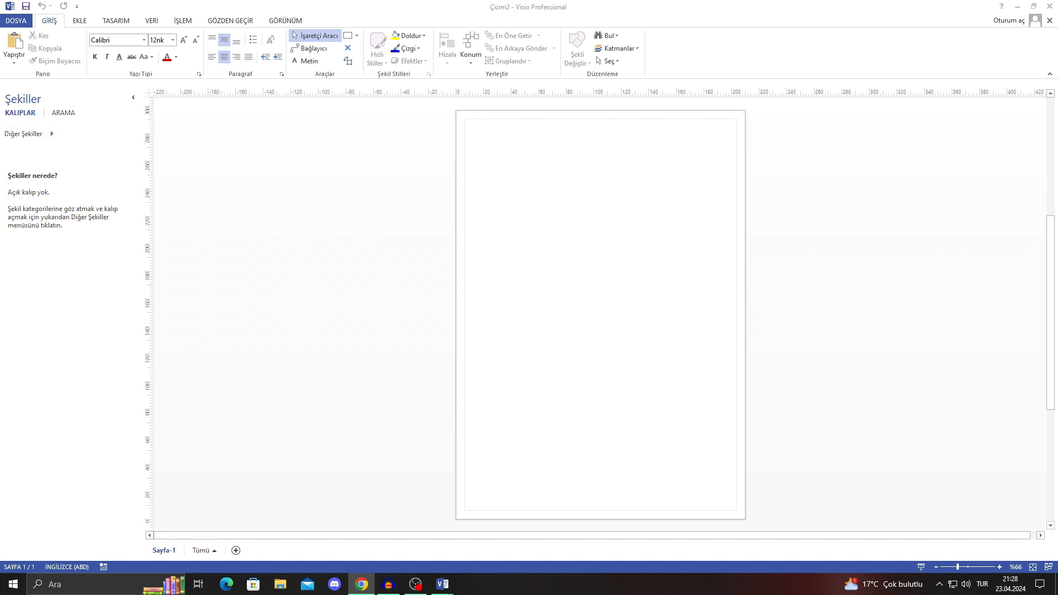
# Step: Create a new drawing from the Temel Diyagram template
pyautogui.click(16, 21)
pyautogui.click(21, 69)
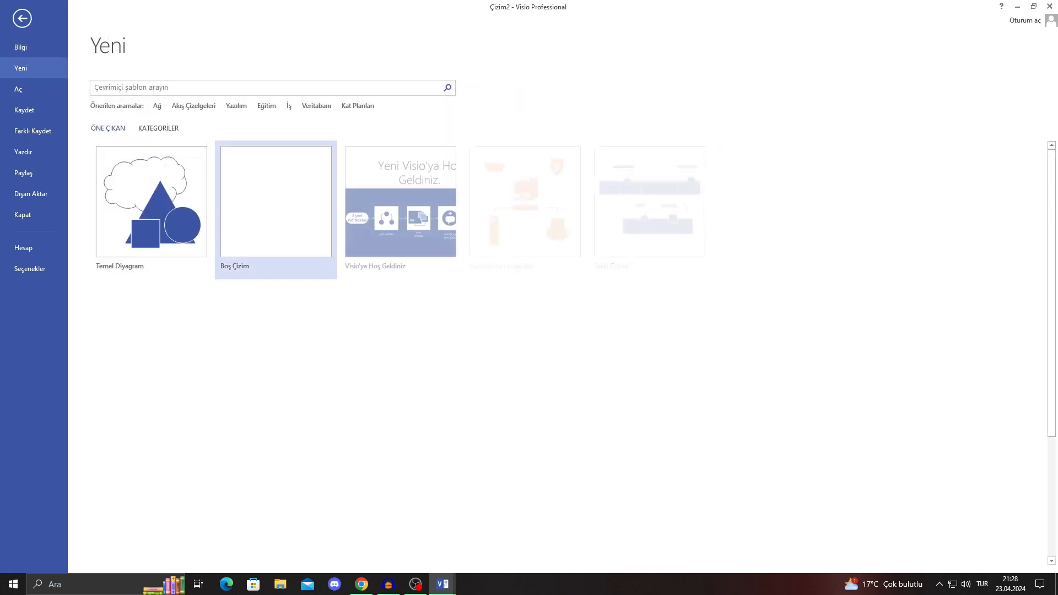
pyautogui.click(151, 203)
pyautogui.click(576, 330)
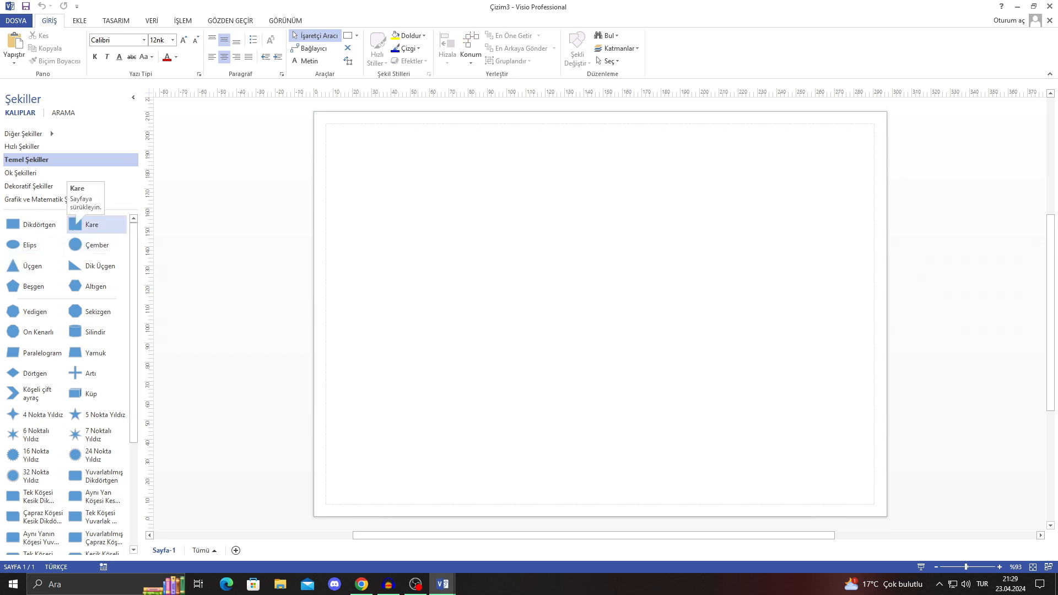
# Step: Add a square (Kare) in the page's upper left, an ellipse (Elips) at the upper middle and a right triangle (Dik Üçgen) in the lower-left corner
pyautogui.moveTo(76, 223); pyautogui.dragTo(375, 169)
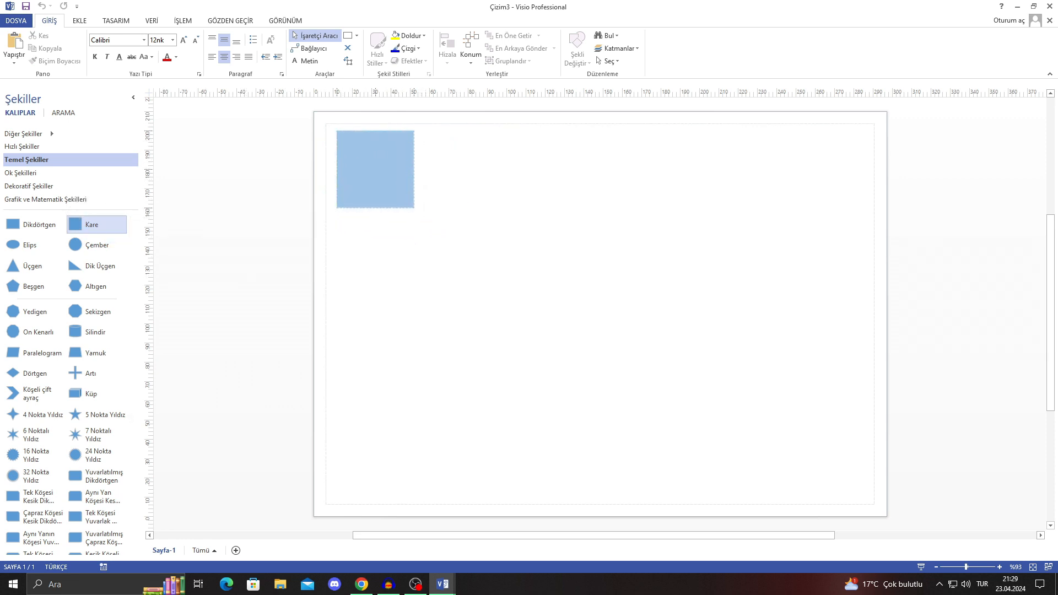
pyautogui.moveTo(22, 244); pyautogui.dragTo(593, 169)
pyautogui.moveTo(75, 266); pyautogui.dragTo(364, 474)
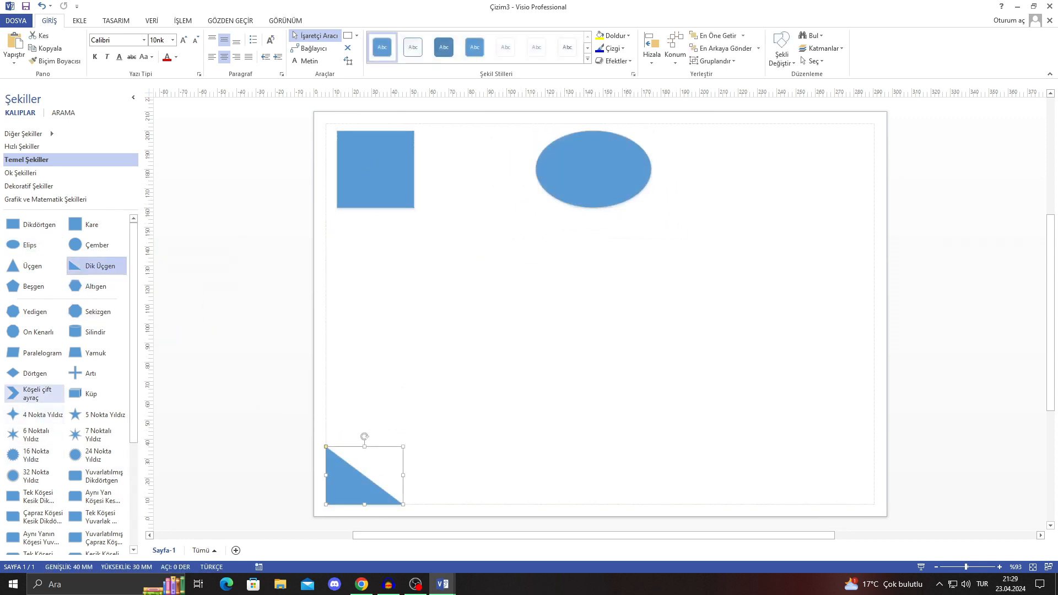
# Step: Place a parallelogram at the page's lower middle, a heptagon (Yedigen) at middle right and a plus (Artı) left of centre
pyautogui.moveTo(22, 353); pyautogui.dragTo(441, 475)
pyautogui.moveTo(22, 312); pyautogui.dragTo(612, 333)
pyautogui.moveTo(439, 475); pyautogui.dragTo(497, 430)
pyautogui.moveTo(83, 374); pyautogui.dragTo(468, 300)
pyautogui.moveTo(612, 334); pyautogui.dragTo(699, 324)
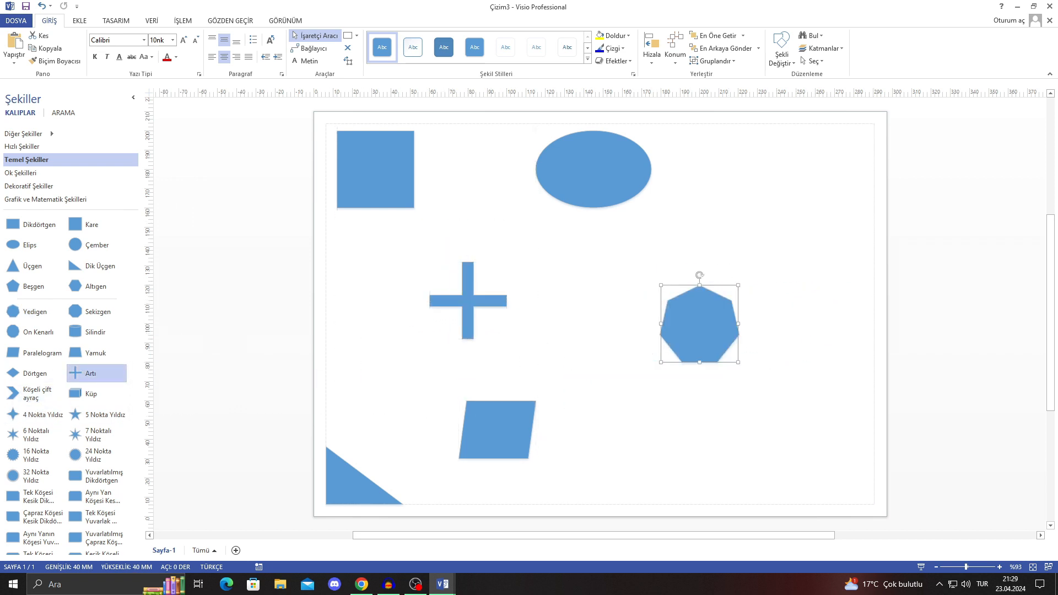
# Step: Move the plus close to the page centre and add a snipped-single-corner rectangle in the page's lower right
pyautogui.moveTo(467, 300); pyautogui.dragTo(545, 314)
pyautogui.moveTo(22, 495); pyautogui.dragTo(767, 454)
pyautogui.click(650, 441)
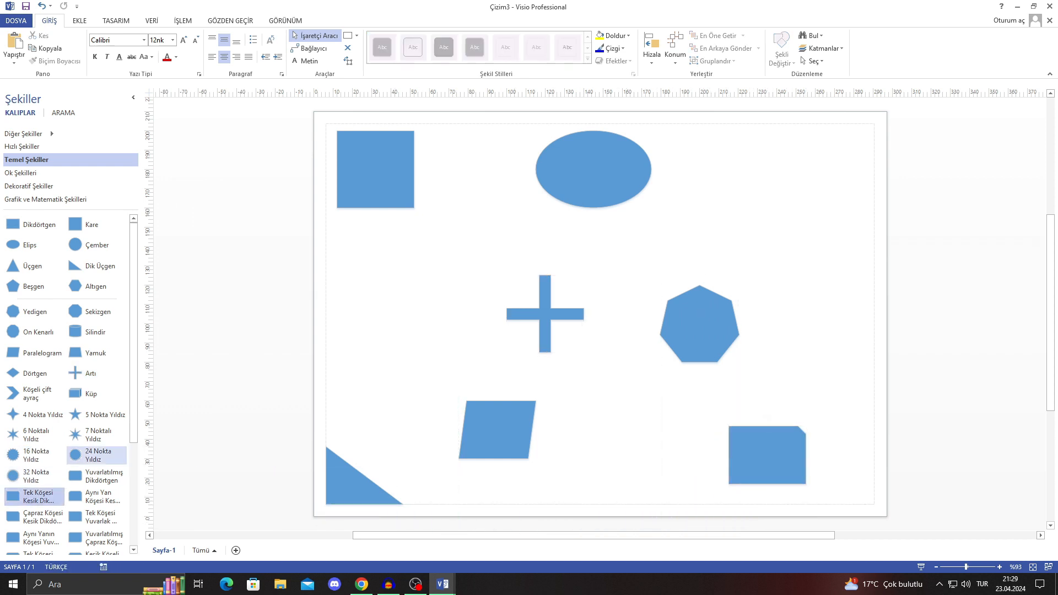
# Step: Add a frame corner (Çerçeve Köşesi) around the square's upper-left corner, nudge the square down and move the ellipse above the heptagon
pyautogui.scroll(-2, 97, 453)
pyautogui.moveTo(77, 440); pyautogui.dragTo(375, 179)
pyautogui.click(376, 169)
pyautogui.click(457, 187)
pyautogui.moveTo(593, 169); pyautogui.dragTo(718, 218)
pyautogui.moveTo(375, 179); pyautogui.dragTo(375, 174)
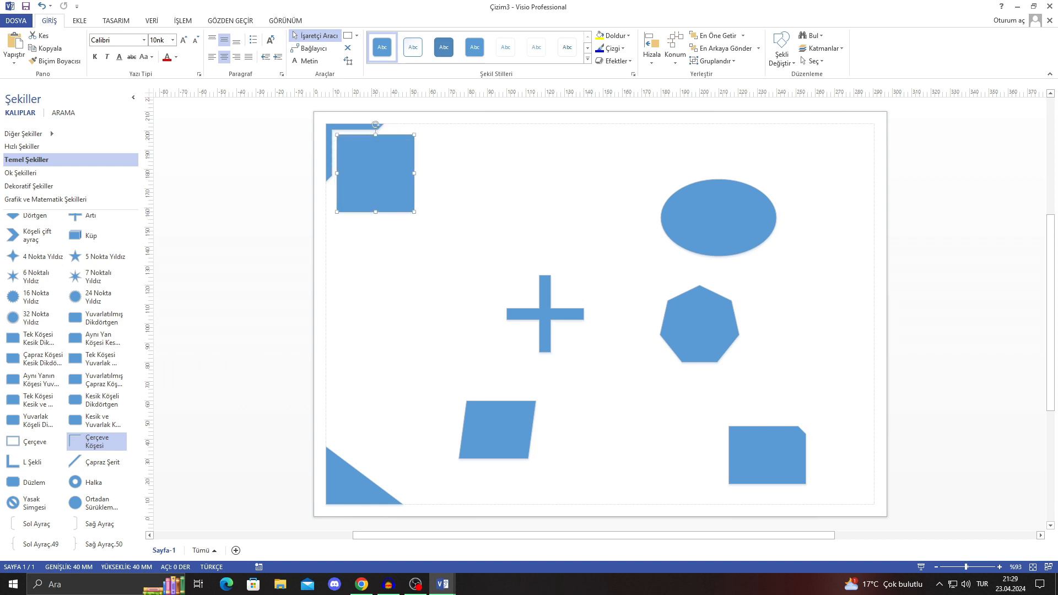
pyautogui.press('Escape')
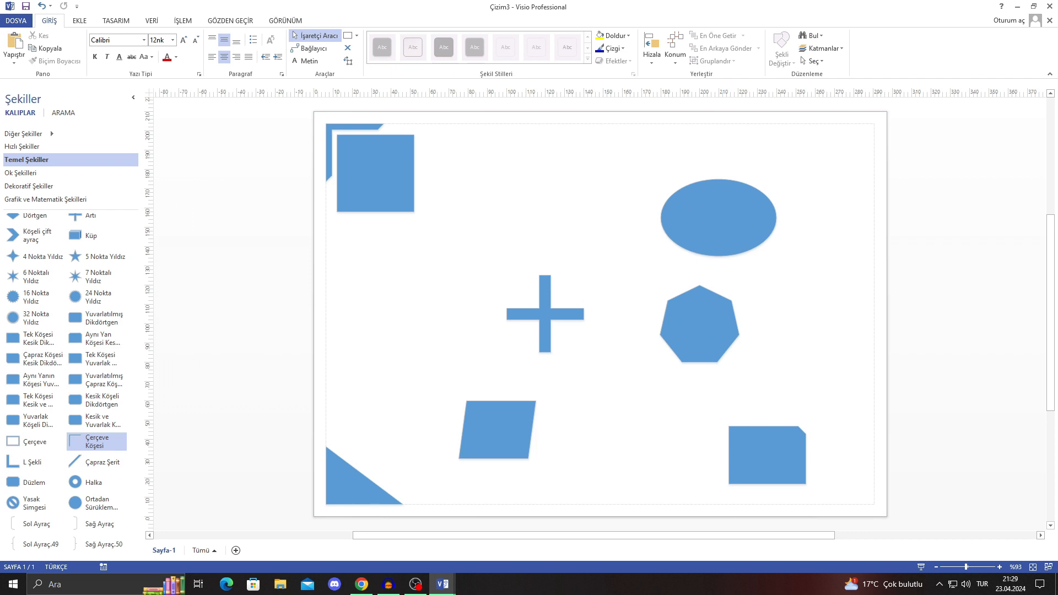
# Step: Add a frame (Çerçeve) sized about 163 by 122 mm and position it around the plus, ellipse and heptagon
pyautogui.moveTo(35, 441); pyautogui.dragTo(516, 182)
pyautogui.moveTo(555, 211); pyautogui.dragTo(792, 390)
pyautogui.click(639, 234)
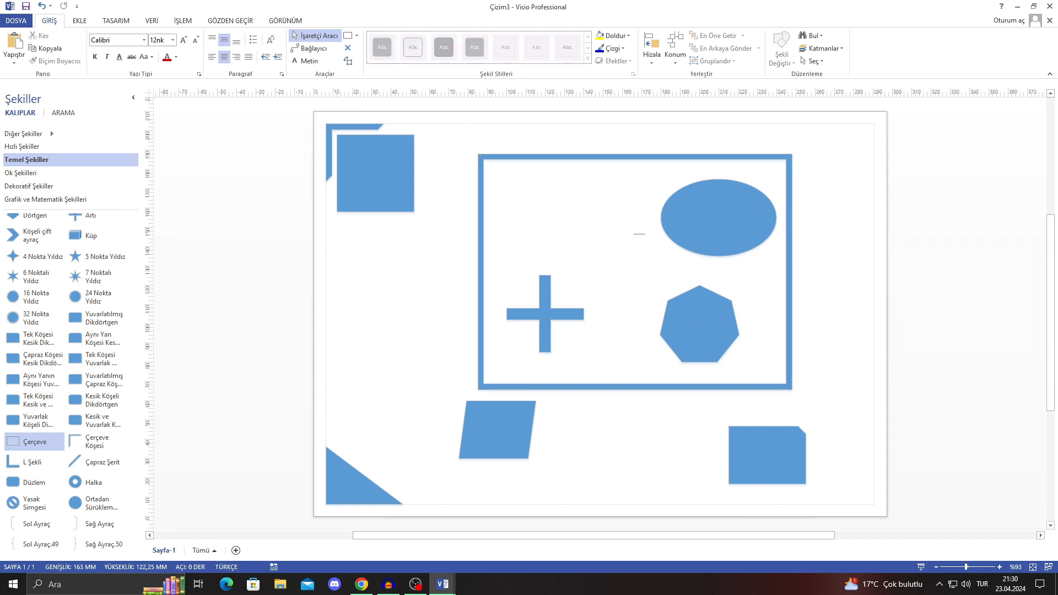
pyautogui.moveTo(480, 220); pyautogui.dragTo(494, 214)
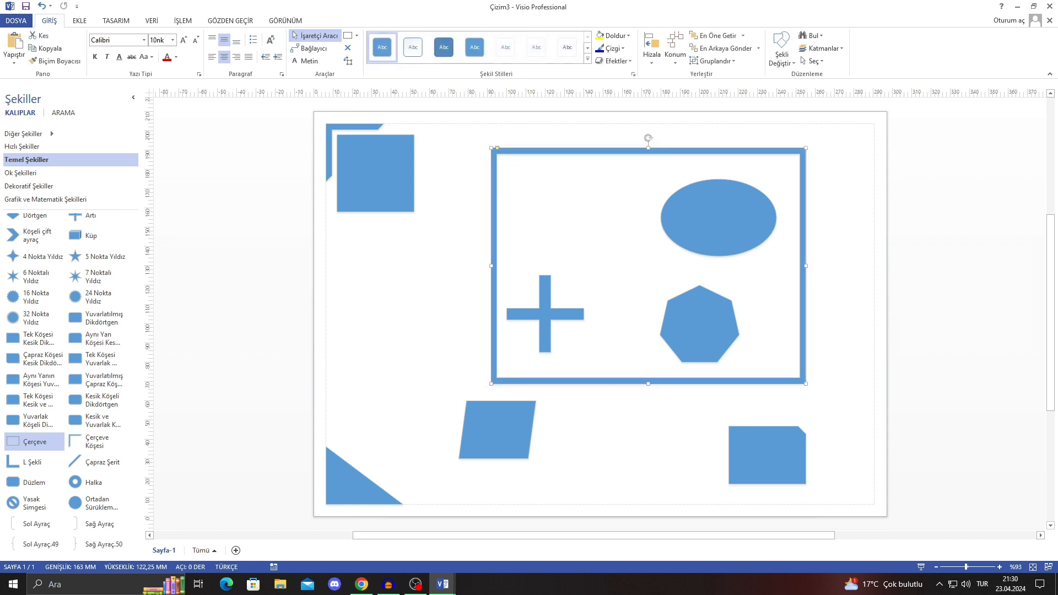
pyautogui.click(606, 231)
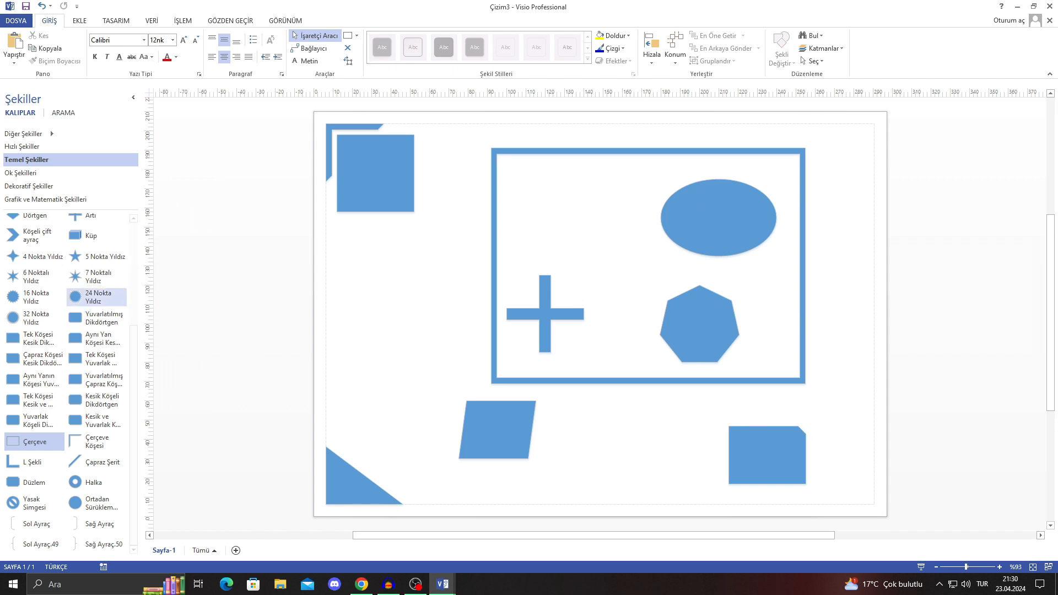
# Step: Increase the slant of the parallelogram slightly with its shape control point
pyautogui.click(497, 429)
pyautogui.moveTo(466, 401)
pyautogui.mouseDown()
pyautogui.moveTo(483, 403)
pyautogui.moveTo(458, 405)
pyautogui.moveTo(511, 410)
pyautogui.moveTo(472, 401)
pyautogui.mouseUp()
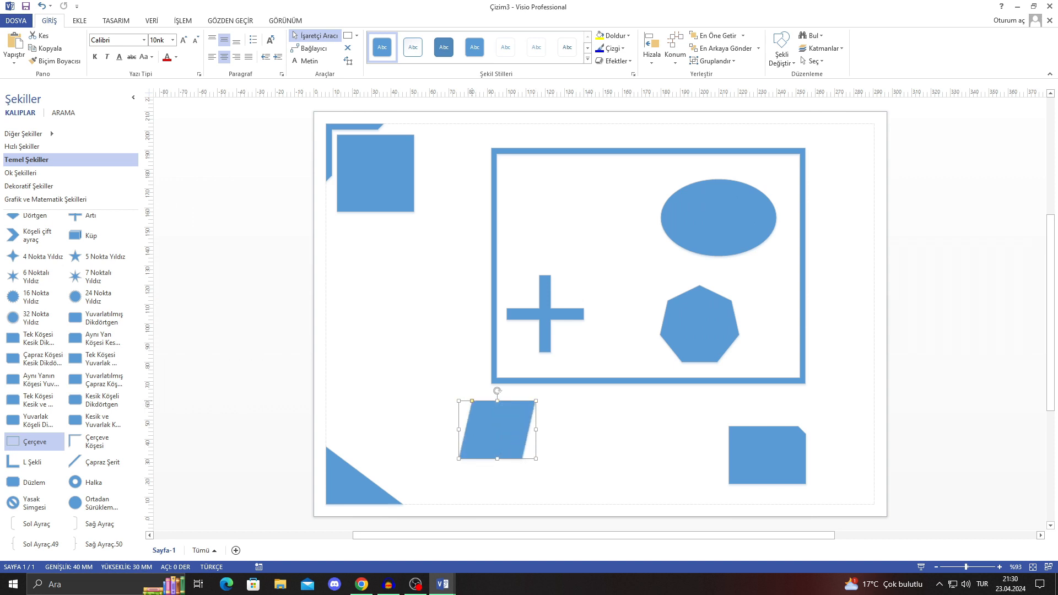
pyautogui.click(410, 359)
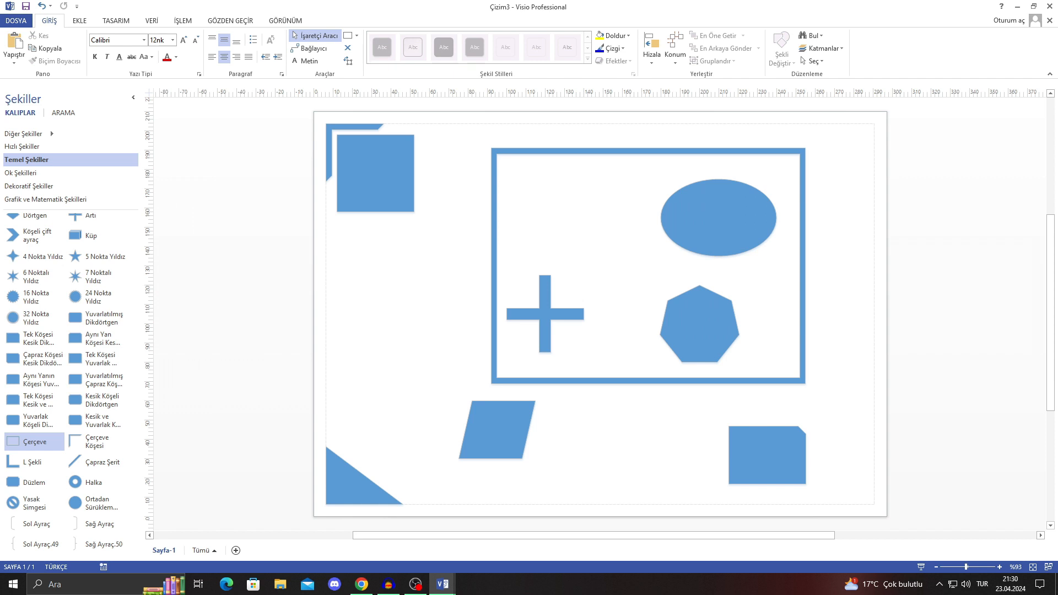
# Step: Move the plus up and slightly right within the frame, roughly level with the frame's vertical middle
pyautogui.click(545, 314)
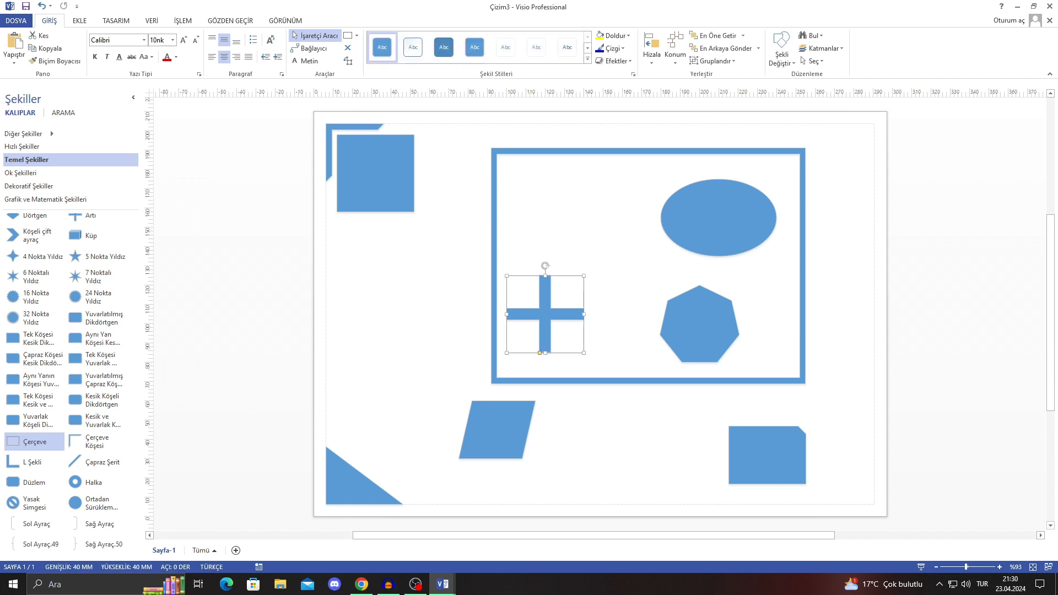
pyautogui.moveTo(506, 314)
pyautogui.mouseDown()
pyautogui.moveTo(525, 314)
pyautogui.moveTo(507, 314)
pyautogui.mouseUp()
pyautogui.moveTo(531, 314)
pyautogui.mouseDown()
pyautogui.moveTo(591, 314)
pyautogui.moveTo(532, 314)
pyautogui.mouseUp()
pyautogui.click(312, 49)
pyautogui.click(315, 36)
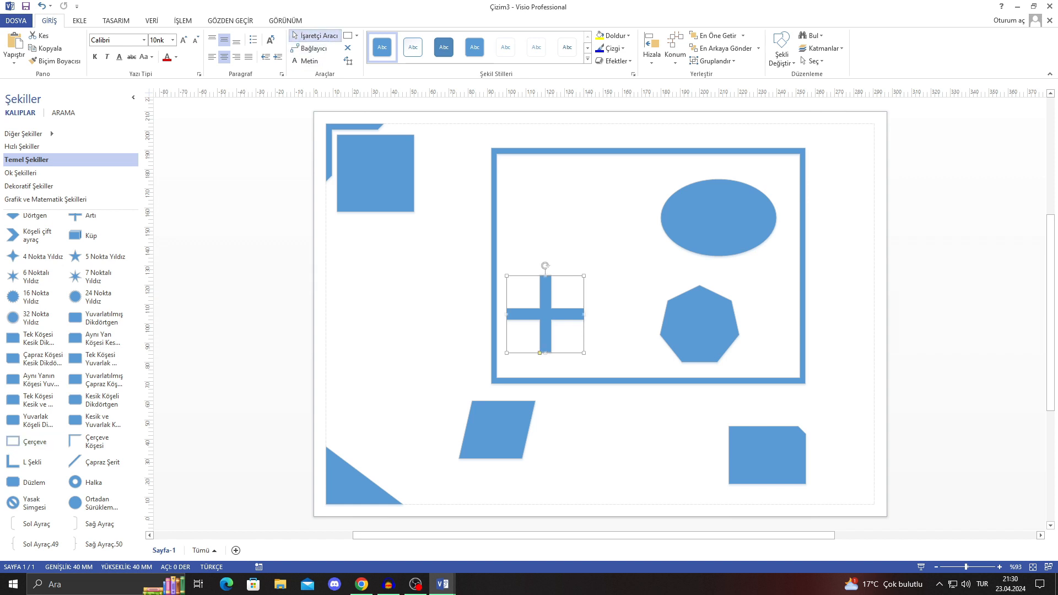
pyautogui.click(310, 48)
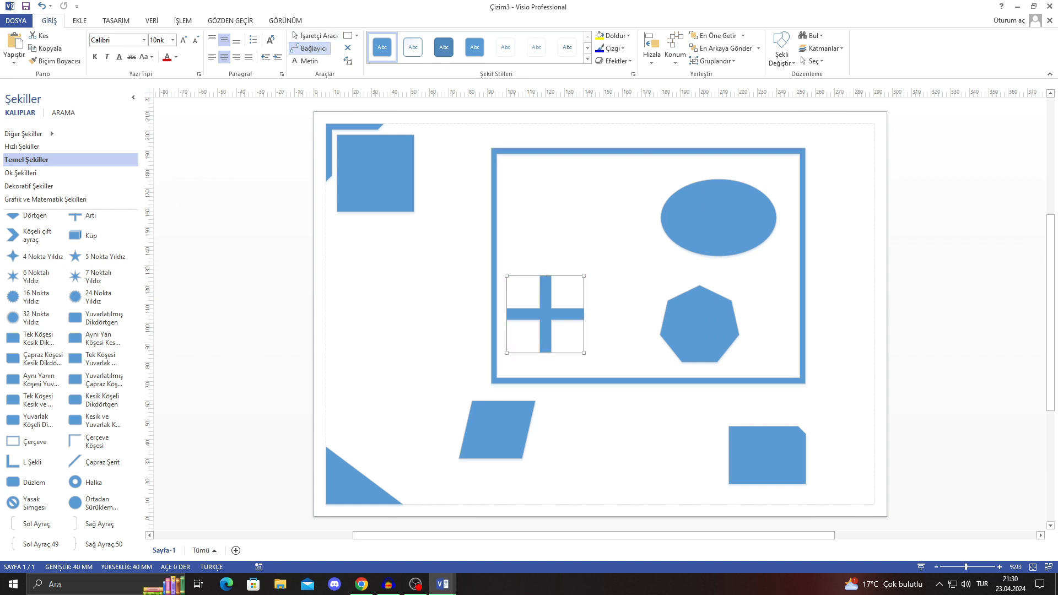
pyautogui.click(315, 36)
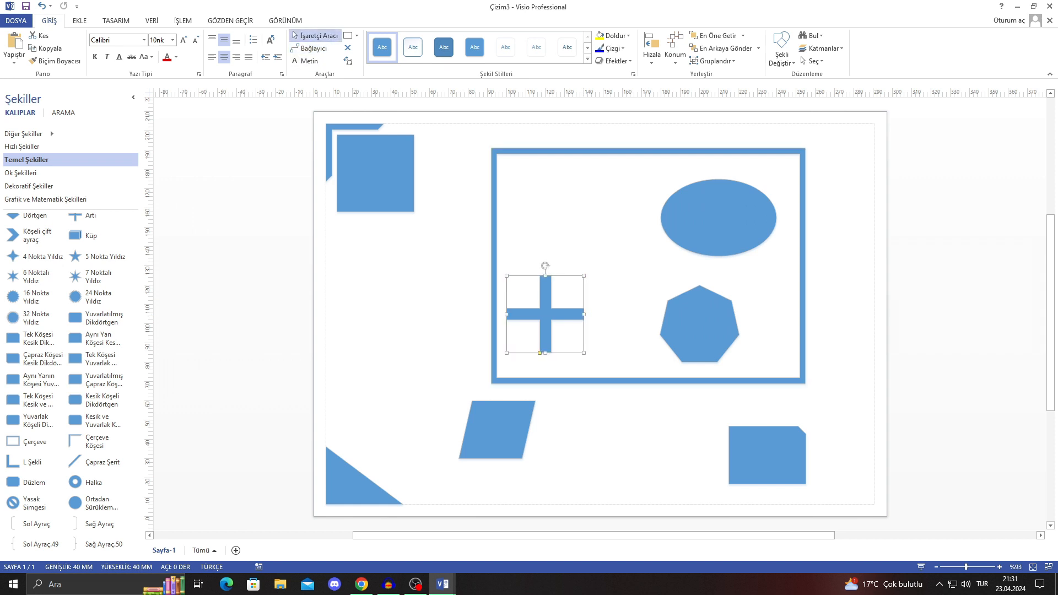
pyautogui.moveTo(545, 314); pyautogui.dragTo(561, 266)
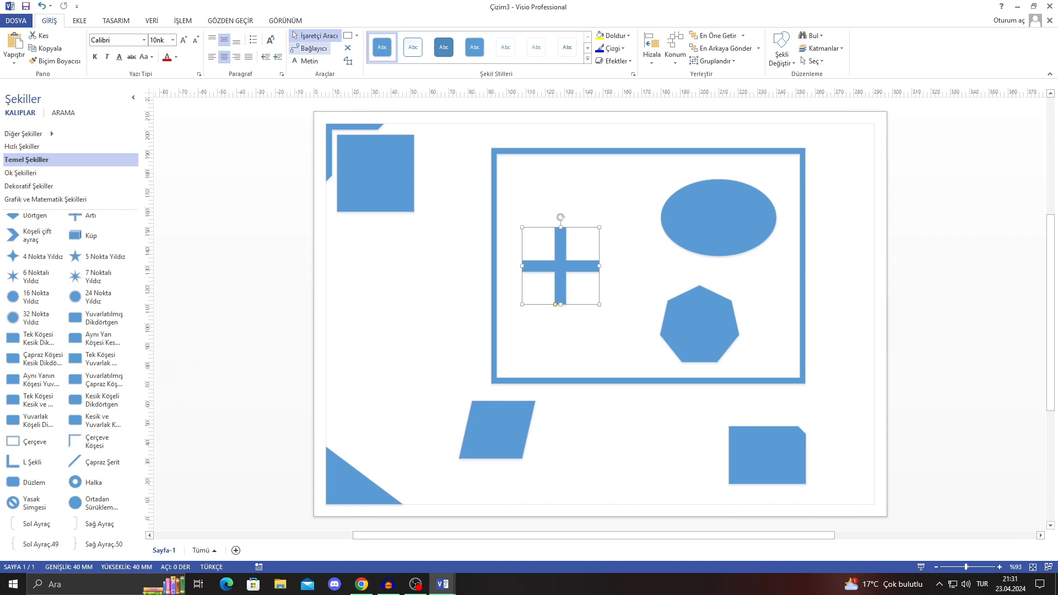
# Step: Draw connectors from the plus to the frame's top edge, and from the ellipse to the heptagon and the frame's right edge
pyautogui.click(312, 48)
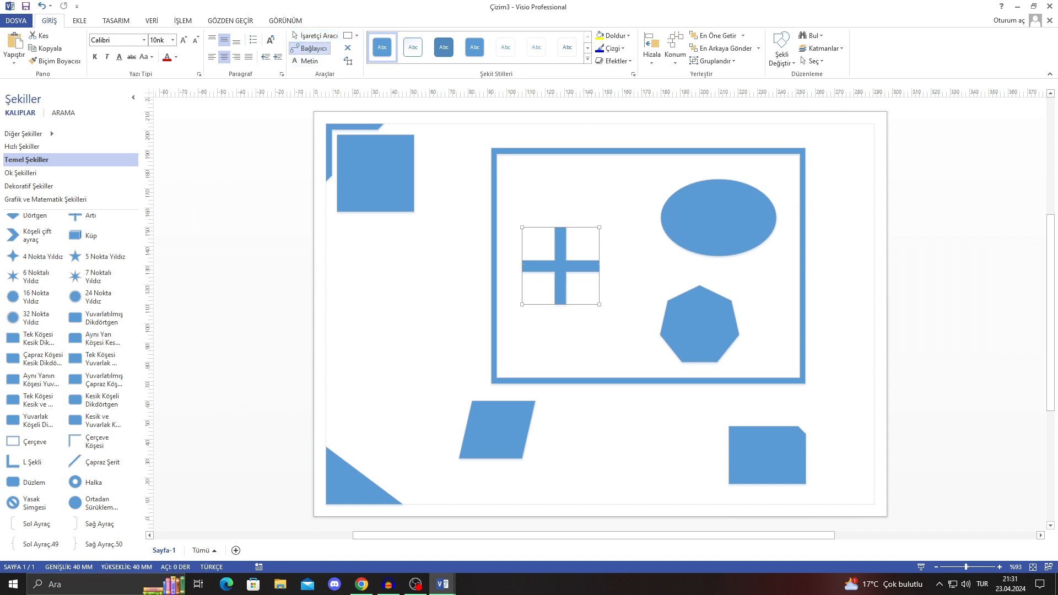
pyautogui.moveTo(599, 266); pyautogui.dragTo(648, 148)
pyautogui.click(700, 325)
pyautogui.moveTo(718, 257); pyautogui.dragTo(700, 285)
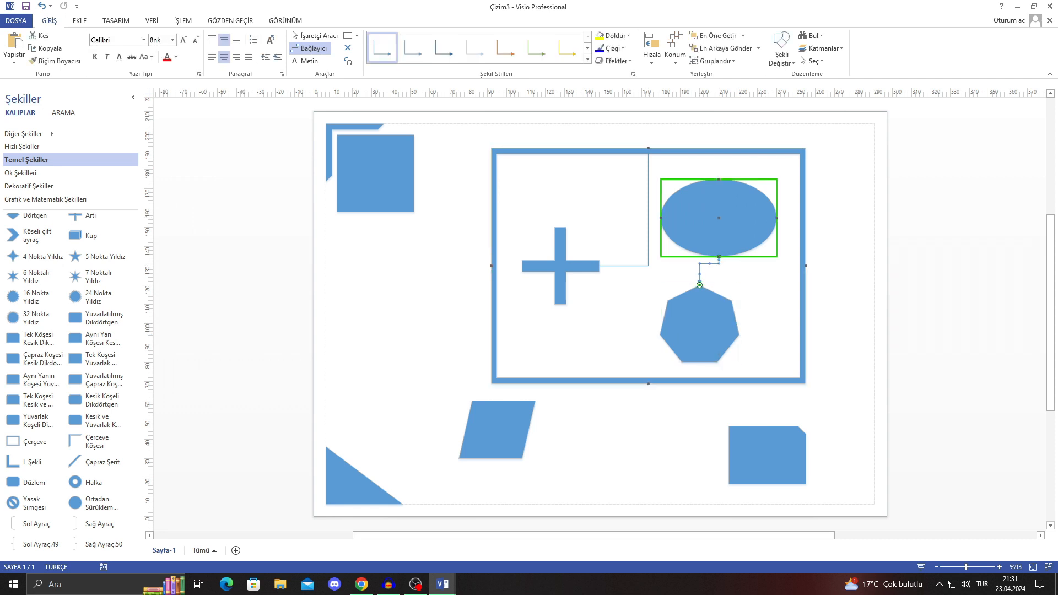
pyautogui.moveTo(776, 218); pyautogui.dragTo(806, 265)
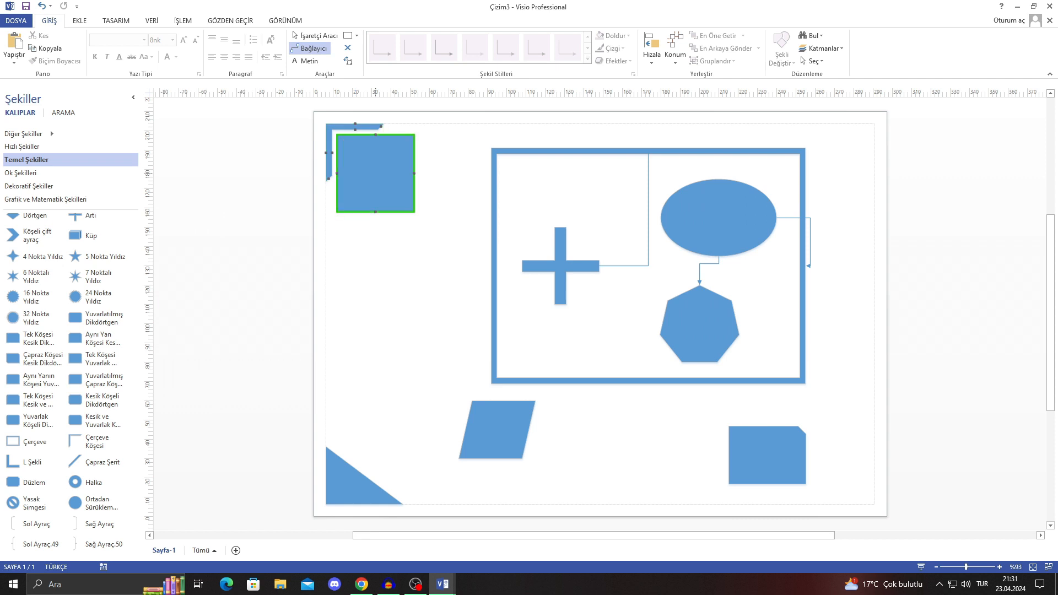
# Step: Connect the square to the frame corner, and link both the square and the right triangle to the parallelogram
pyautogui.moveTo(415, 173); pyautogui.dragTo(380, 126)
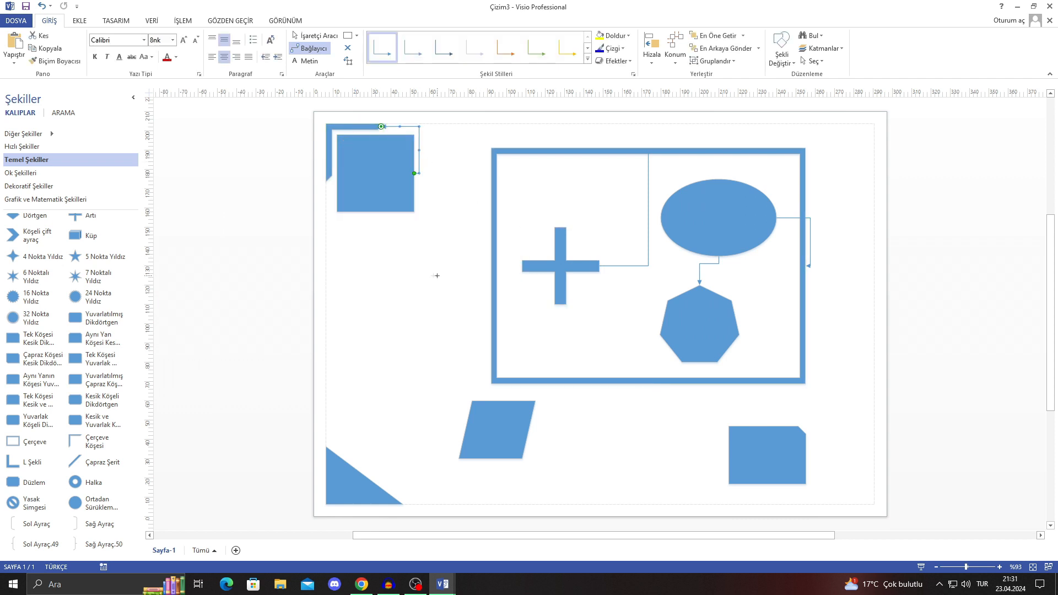
pyautogui.moveTo(375, 212)
pyautogui.mouseDown()
pyautogui.moveTo(452, 420)
pyautogui.moveTo(497, 430)
pyautogui.mouseUp()
pyautogui.moveTo(364, 475)
pyautogui.mouseDown()
pyautogui.moveTo(465, 430)
pyautogui.moveTo(733, 435)
pyautogui.moveTo(729, 425)
pyautogui.moveTo(728, 454)
pyautogui.mouseUp()
# Step: Draw two connectors from the parallelogram to the snipped-corner rectangle, one to its upper-left corner and one to its left side
pyautogui.moveTo(529, 430); pyautogui.dragTo(728, 426)
pyautogui.moveTo(529, 430)
pyautogui.mouseDown()
pyautogui.moveTo(567, 461)
pyautogui.moveTo(528, 430)
pyautogui.mouseUp()
pyautogui.moveTo(489, 458)
pyautogui.mouseDown()
pyautogui.moveTo(728, 483)
pyautogui.moveTo(728, 455)
pyautogui.mouseUp()
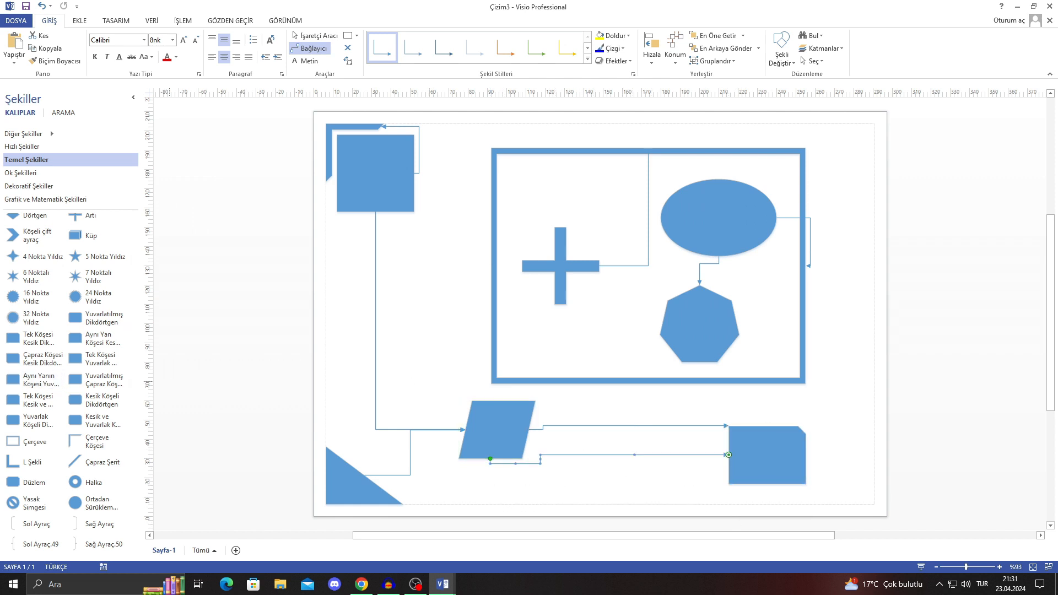
pyautogui.click(493, 259)
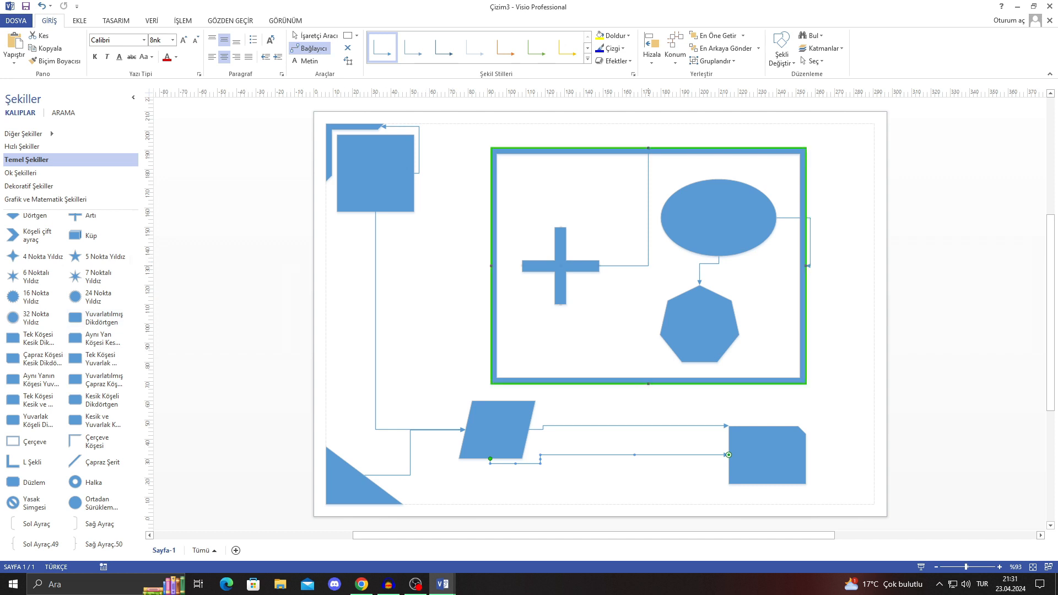
# Step: Change the connector between the plus and the frame's top edge to a straight connector (Düz Bağlayıcı)
pyautogui.rightClick(648, 207)
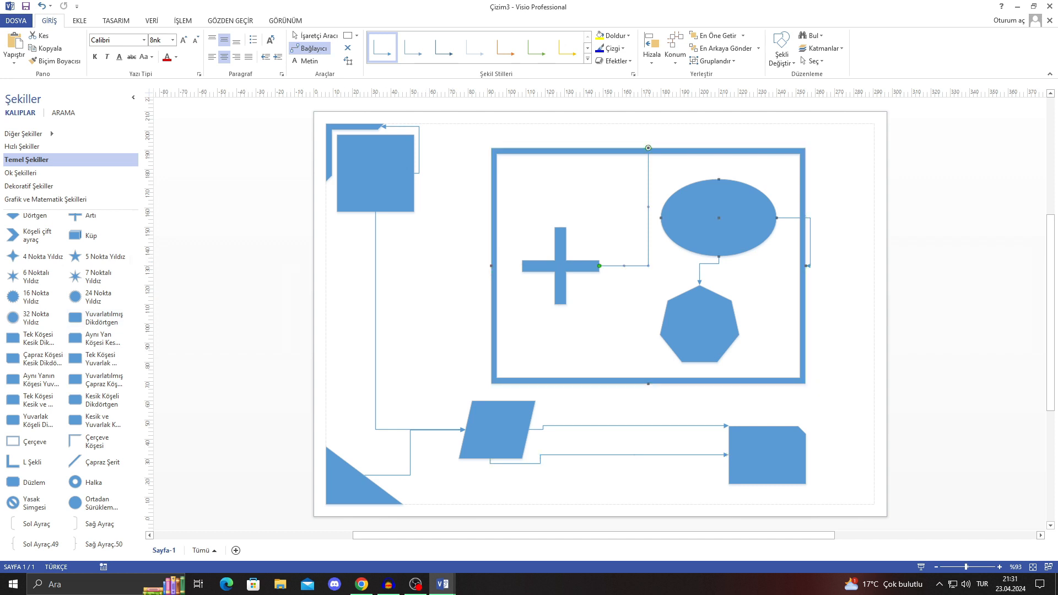
pyautogui.press('Escape')
pyautogui.moveTo(641, 206); pyautogui.dragTo(638, 221)
pyautogui.rightClick(638, 222)
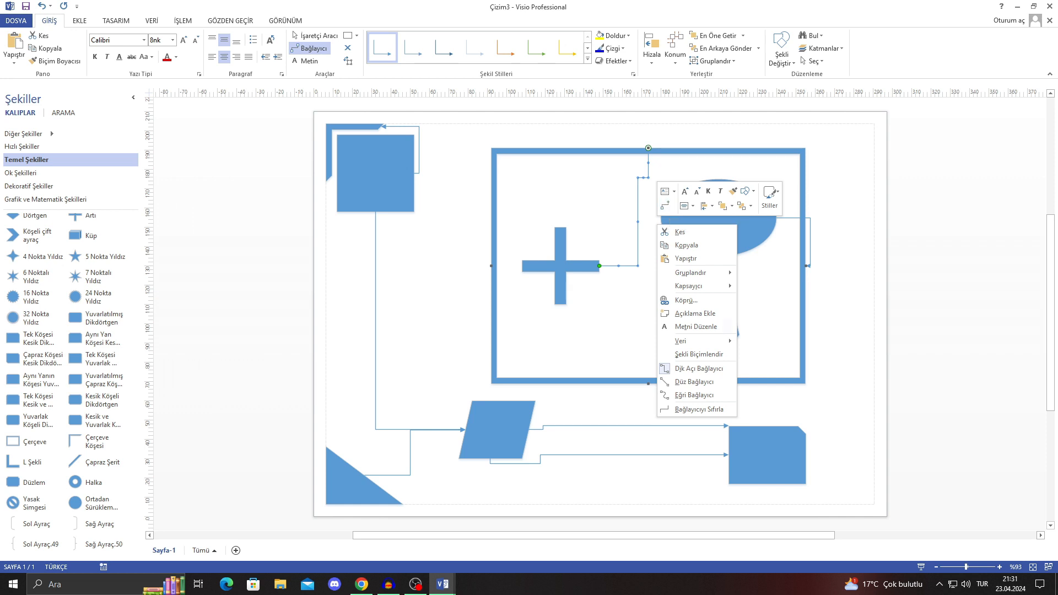
pyautogui.click(694, 382)
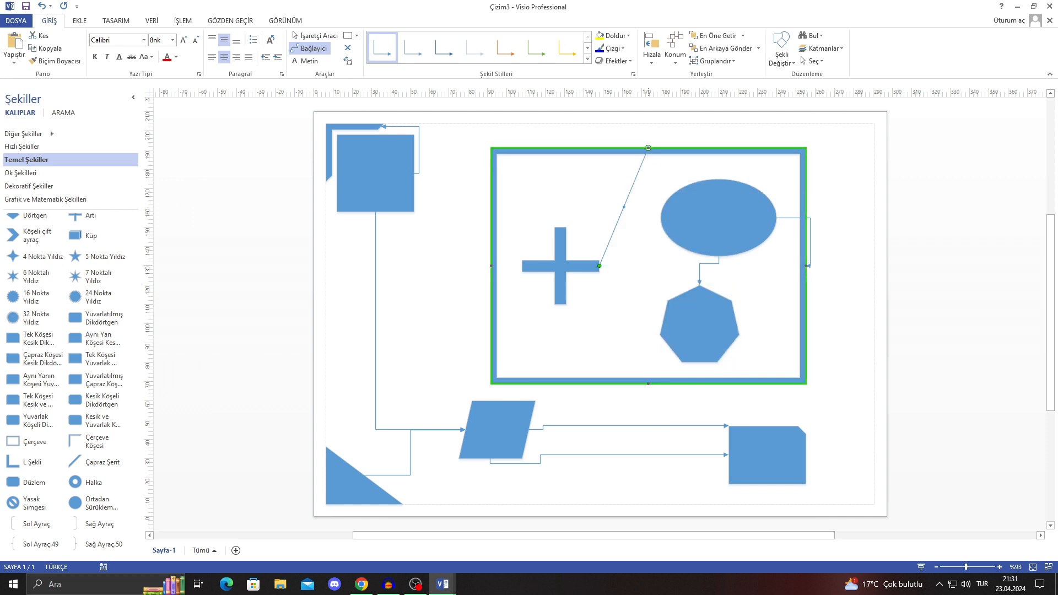
# Step: Bend the straight connector from the plus away from its line and reapply the Düz Bağlayıcı style
pyautogui.moveTo(624, 207)
pyautogui.mouseDown()
pyautogui.moveTo(654, 219)
pyautogui.moveTo(608, 200)
pyautogui.mouseUp()
pyautogui.rightClick(656, 193)
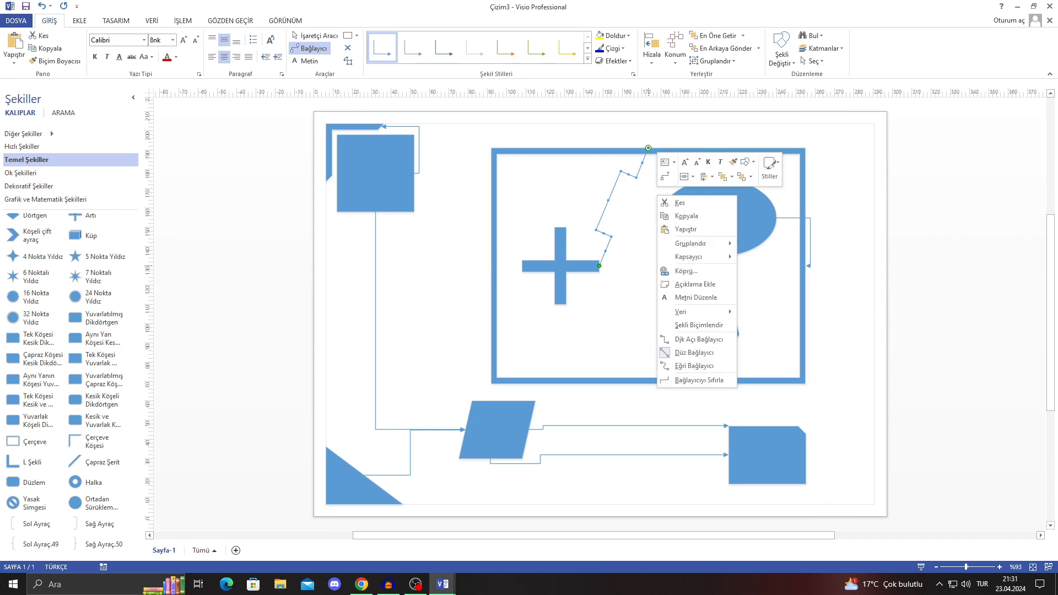
pyautogui.click(695, 352)
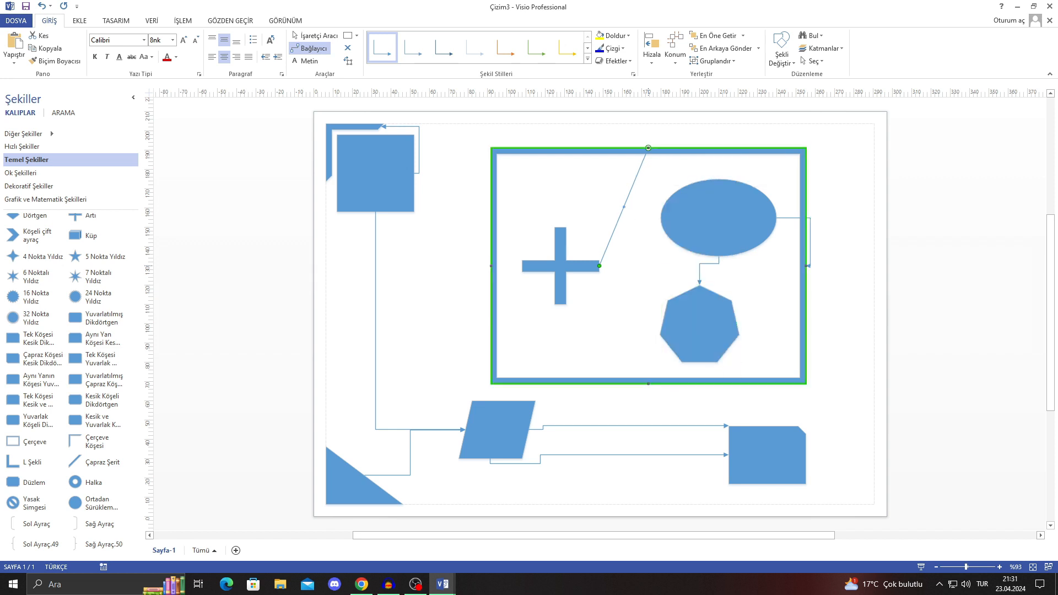
# Step: Connect the plus's left arm to the middle of the frame's left edge
pyautogui.moveTo(522, 265); pyautogui.dragTo(490, 265)
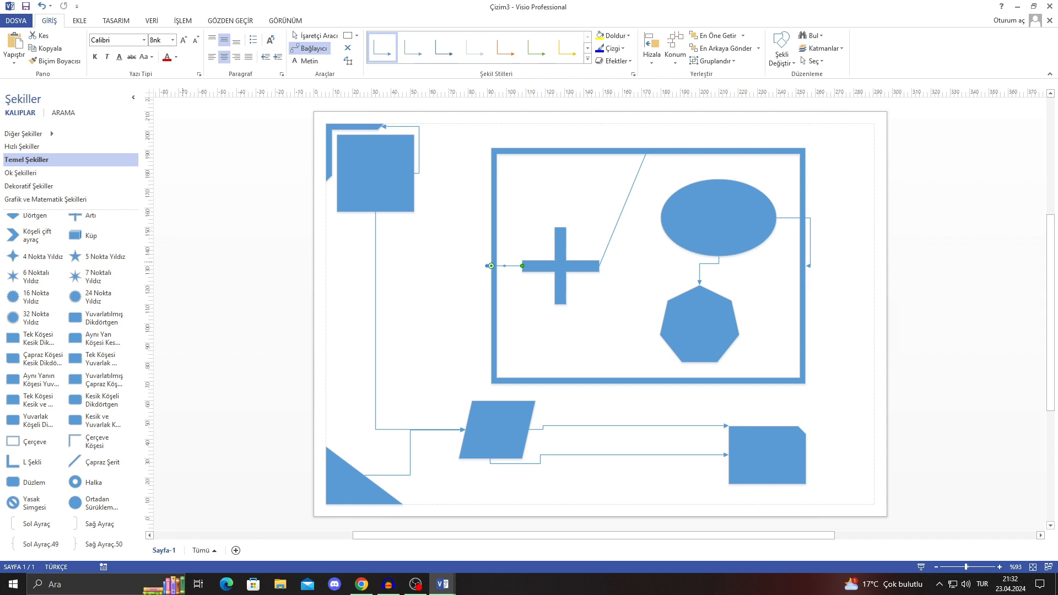
# Step: Label the square in the page's upper-left corner "Test 1 shape" and set the text size to 18 pt
pyautogui.doubleClick(376, 173)
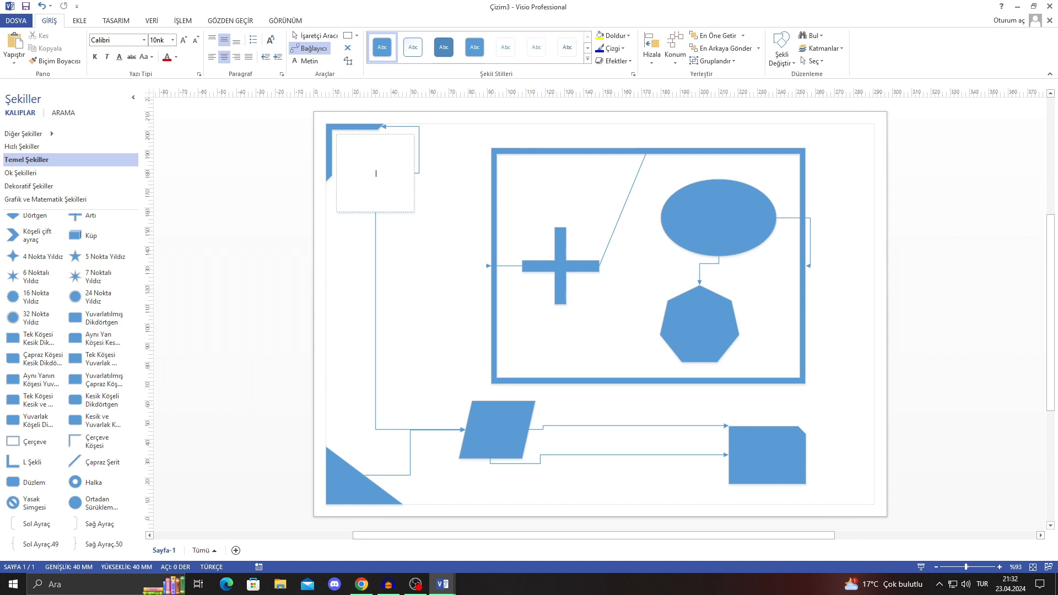
pyautogui.write('Test 1 shape')
pyautogui.click(468, 179)
pyautogui.doubleClick(375, 176)
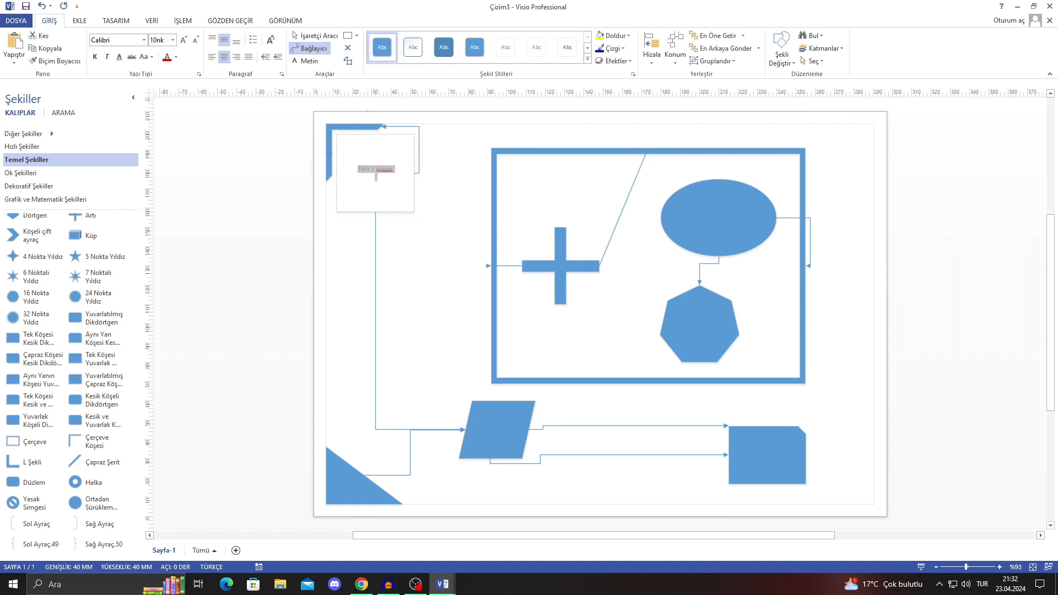
pyautogui.click(172, 40)
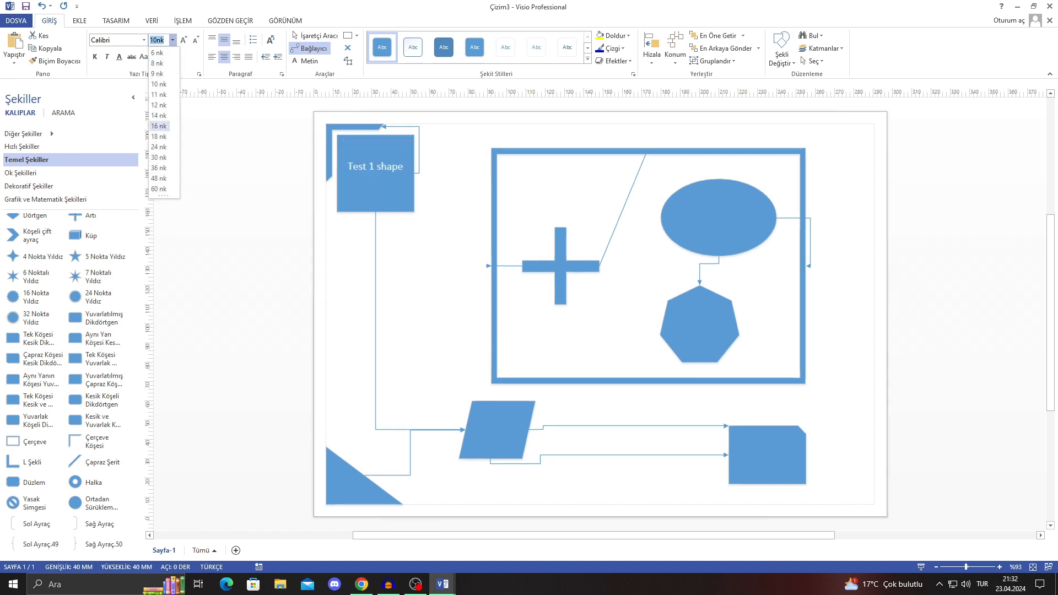
pyautogui.click(158, 136)
pyautogui.click(409, 223)
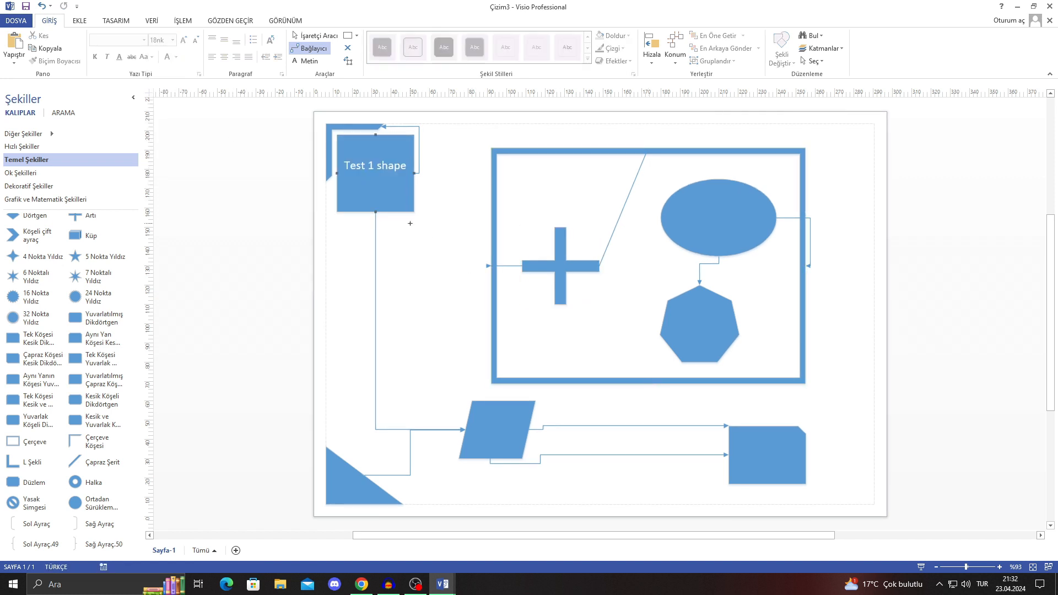
# Step: Remove the empty line after the "Test 1 shape" label in the square
pyautogui.doubleClick(376, 177)
pyautogui.click(377, 178)
pyautogui.press('BackSpace')
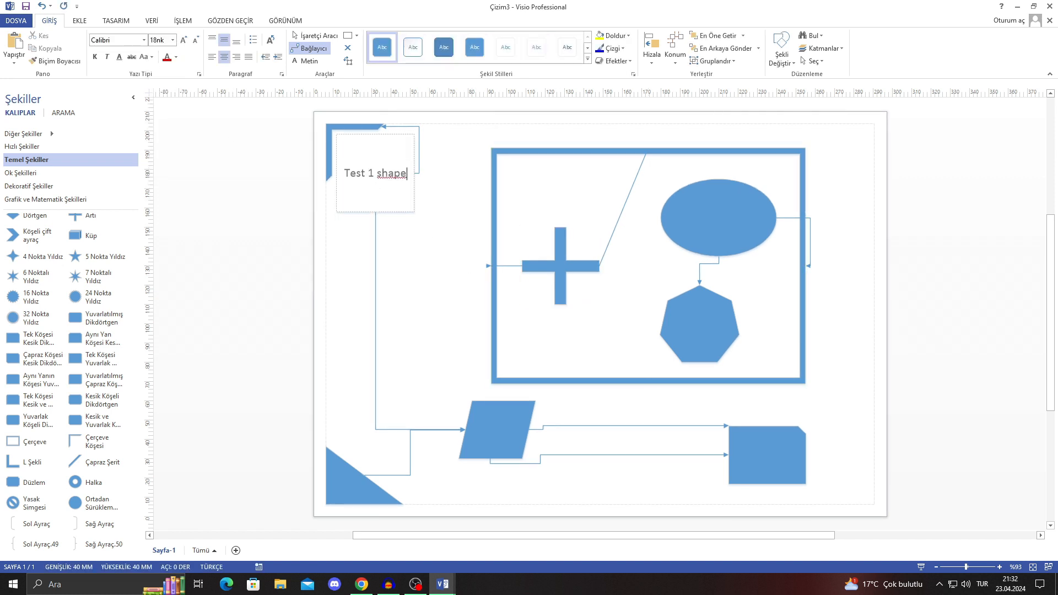
pyautogui.click(465, 227)
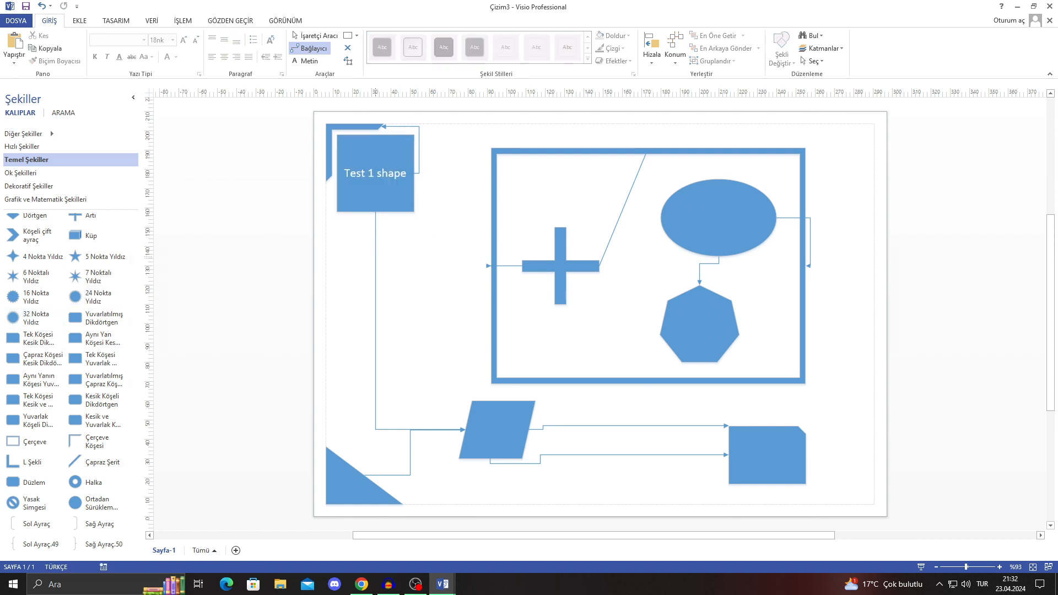
# Step: Label the connector from the square to the parallelogram "Connector 1" and set its text size to 18 pt
pyautogui.doubleClick(376, 257)
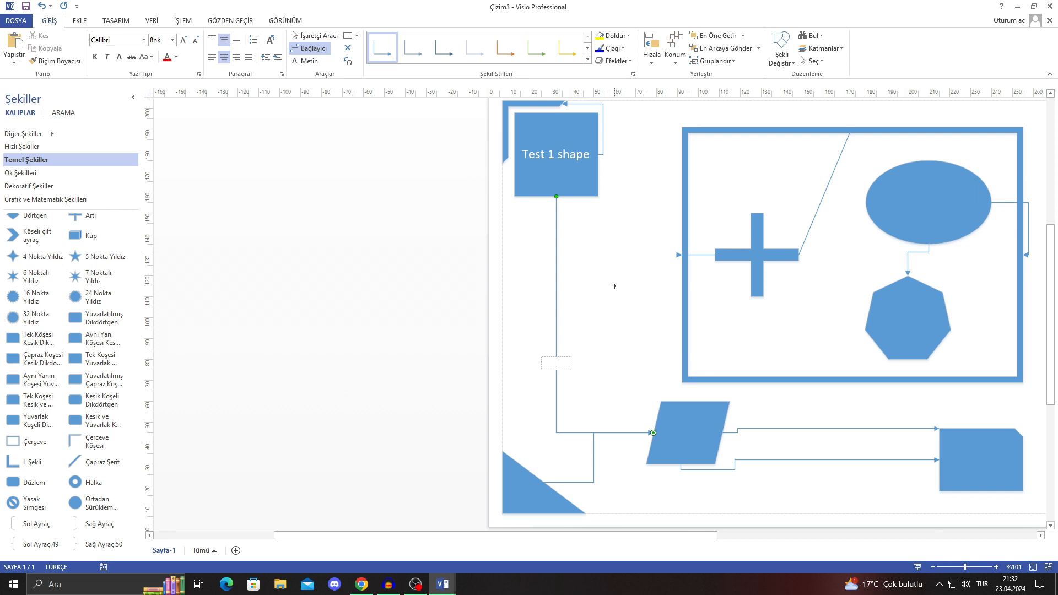
pyautogui.write('connector 1')
pyautogui.hotkey('ctrl', 'a')
pyautogui.click(172, 40)
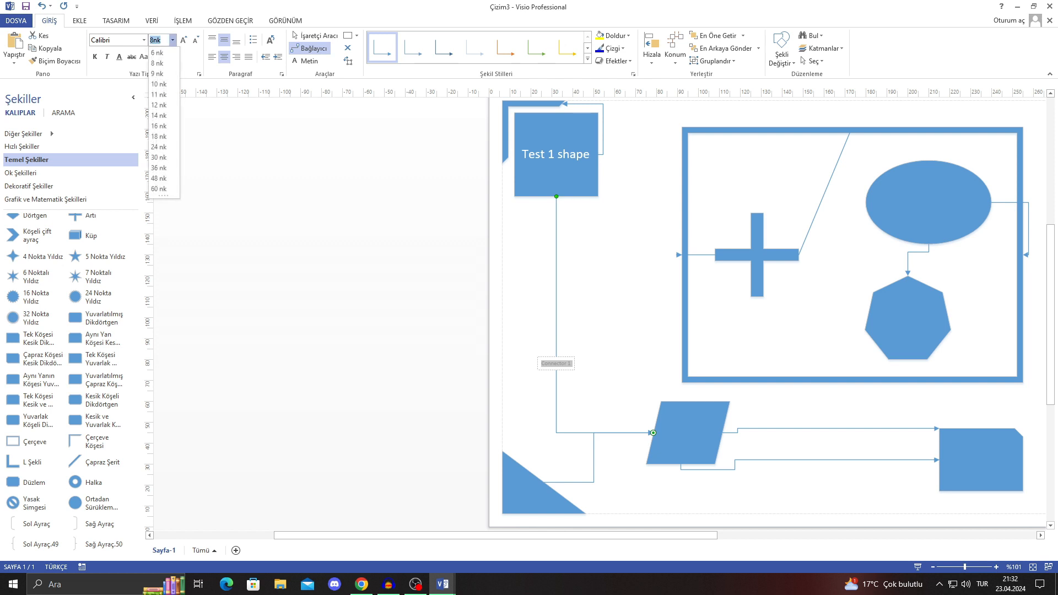
pyautogui.click(157, 141)
pyautogui.click(596, 265)
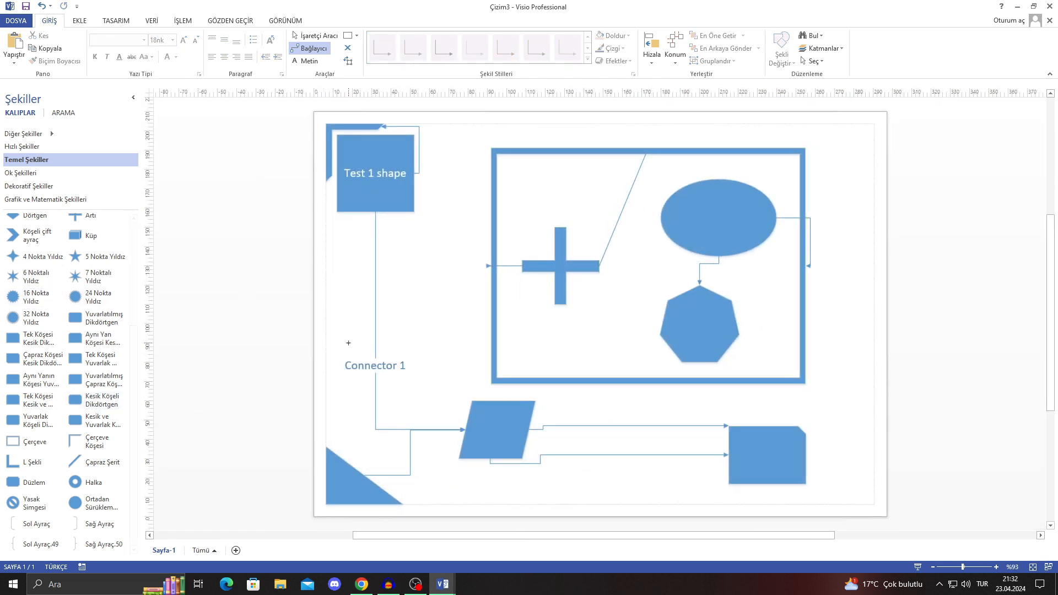
pyautogui.doubleClick(375, 298)
pyautogui.doubleClick(496, 430)
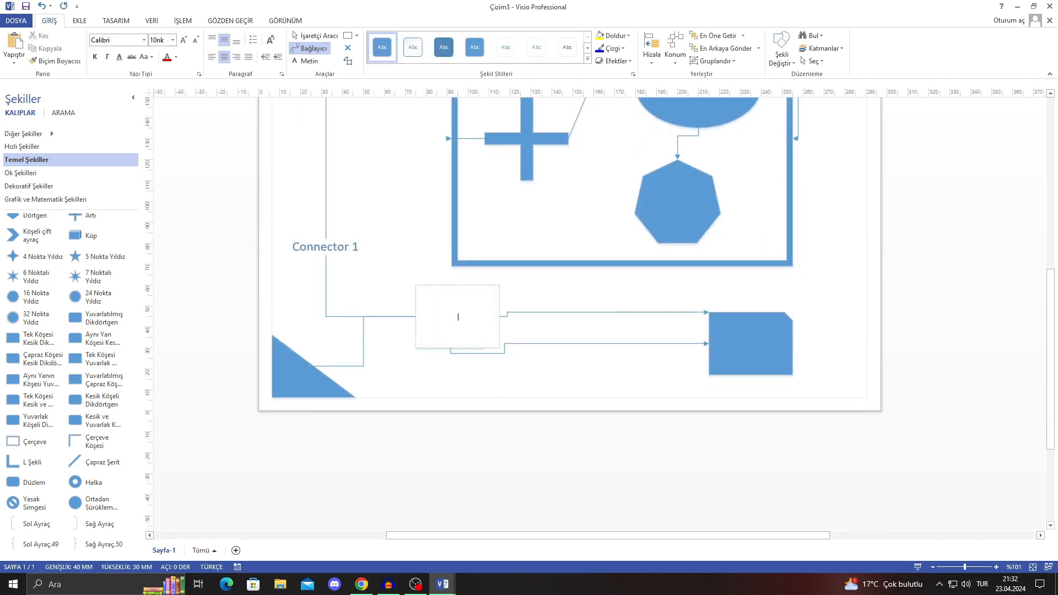
pyautogui.press('Escape')
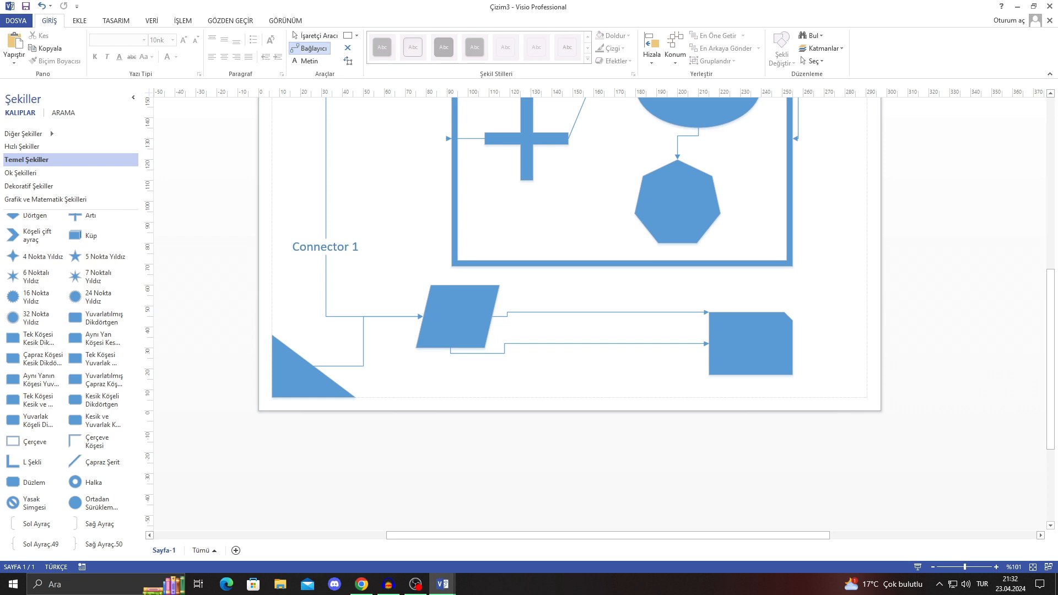
# Step: Switch to the pointer tool (İşaretçi Aracı) and increase the parallelogram's slant by moving its upper-left corner inward along the top edge
pyautogui.click(316, 36)
pyautogui.click(457, 316)
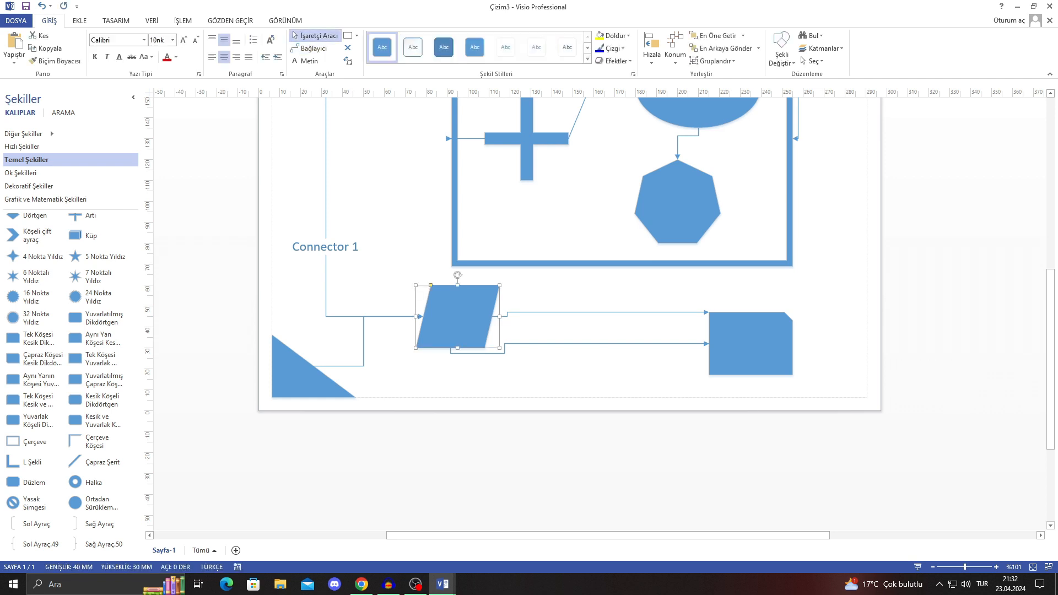
pyautogui.moveTo(430, 285); pyautogui.dragTo(452, 285)
pyautogui.click(556, 292)
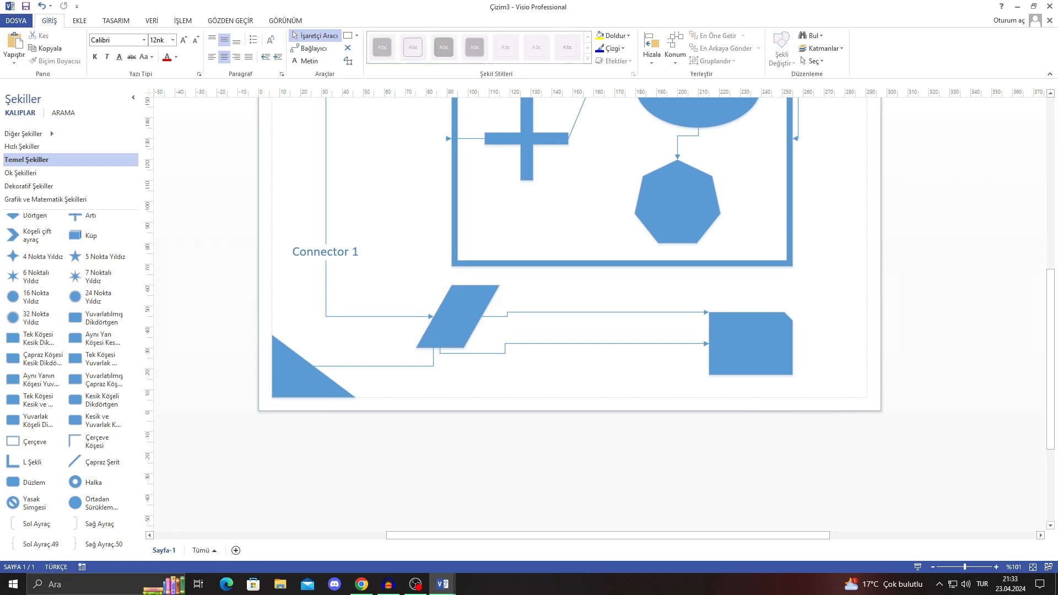